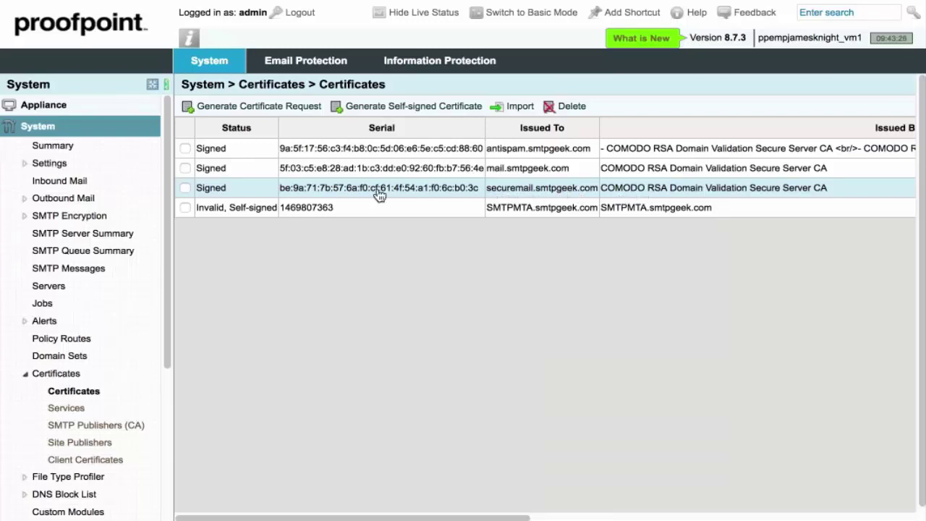
Request a new certificate for server hostname securemail.smtpgeek.com
left_click(267, 111)
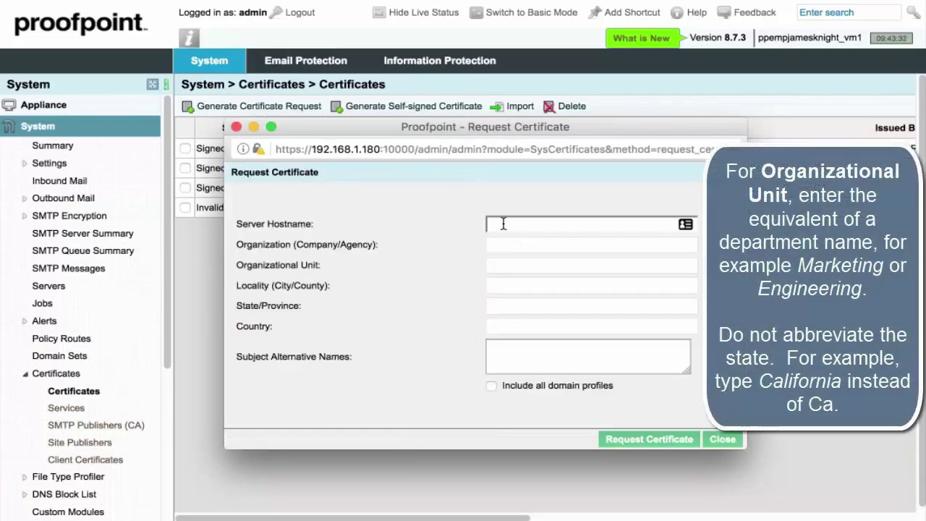
left_click(505, 225)
type("securem")
type("ail.smtpgeek")
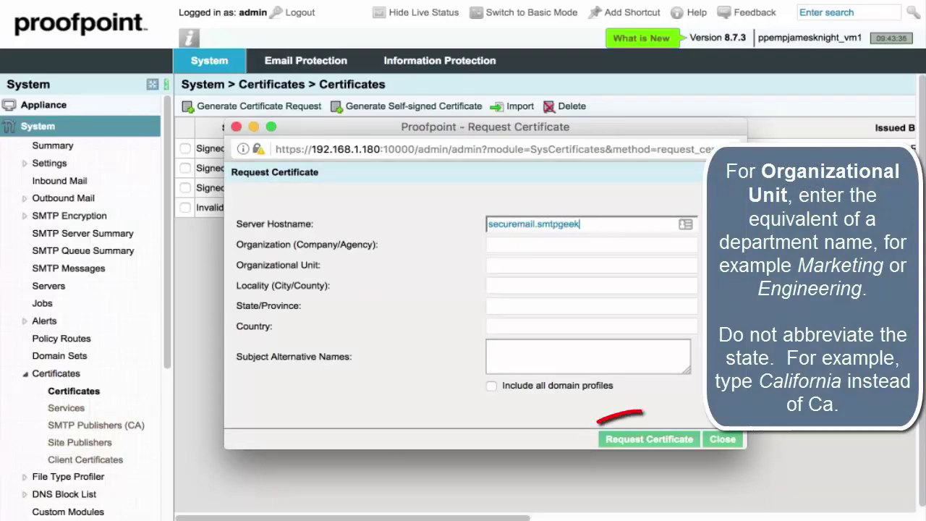
type(".com")
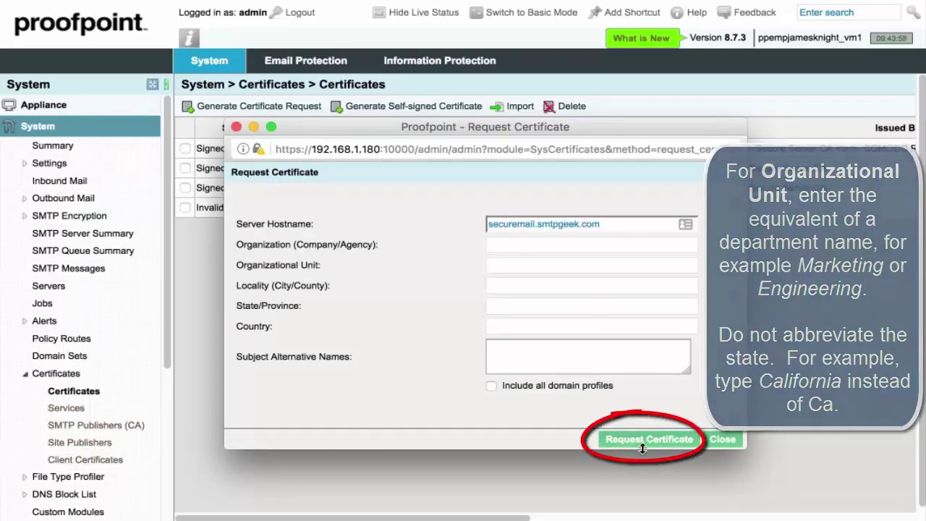
left_click(724, 440)
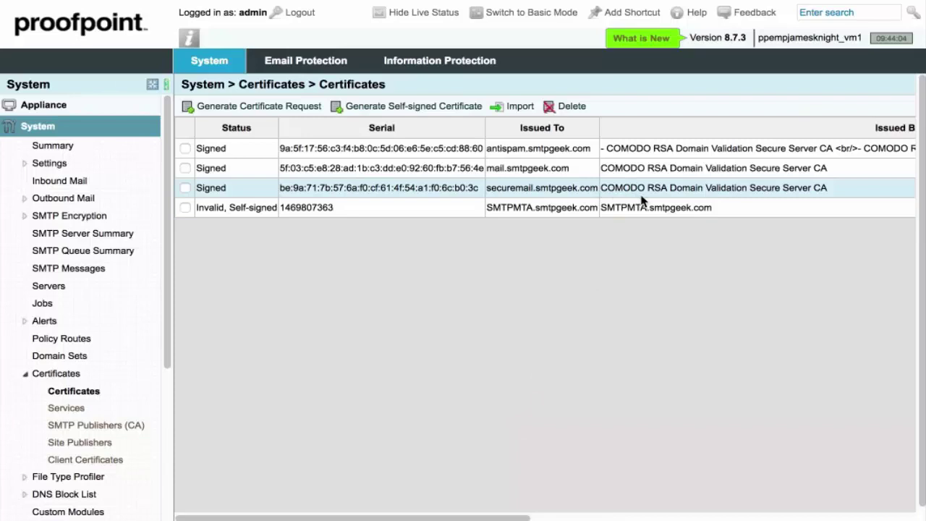
left_click(515, 107)
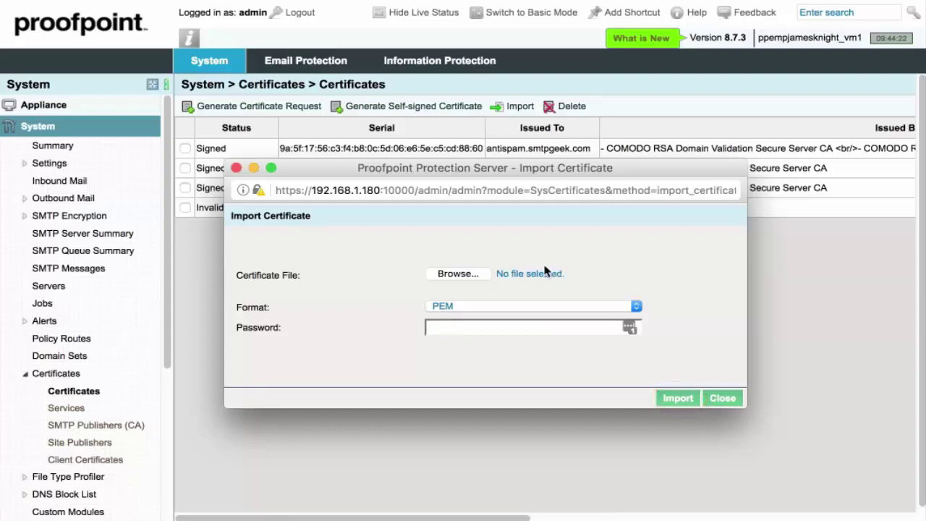
left_click(735, 398)
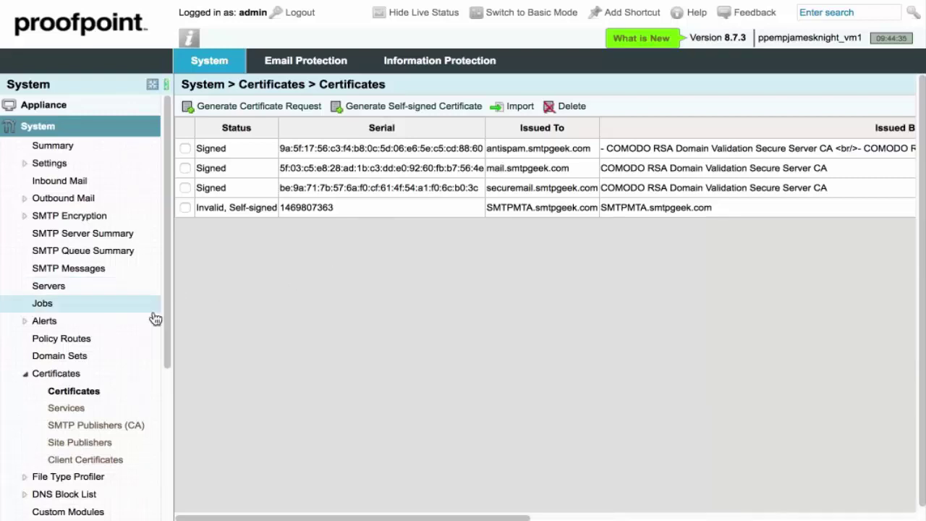
On the certificate Services page for SMTPMTA1, keep securemail.smtpgeek.com on the End User Web Application / Secure Reader
left_click(79, 407)
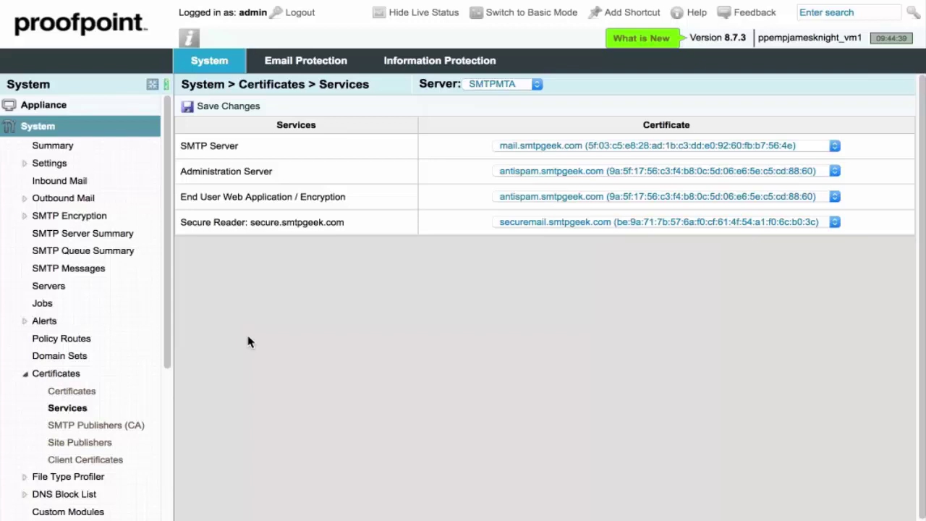
left_click(505, 87)
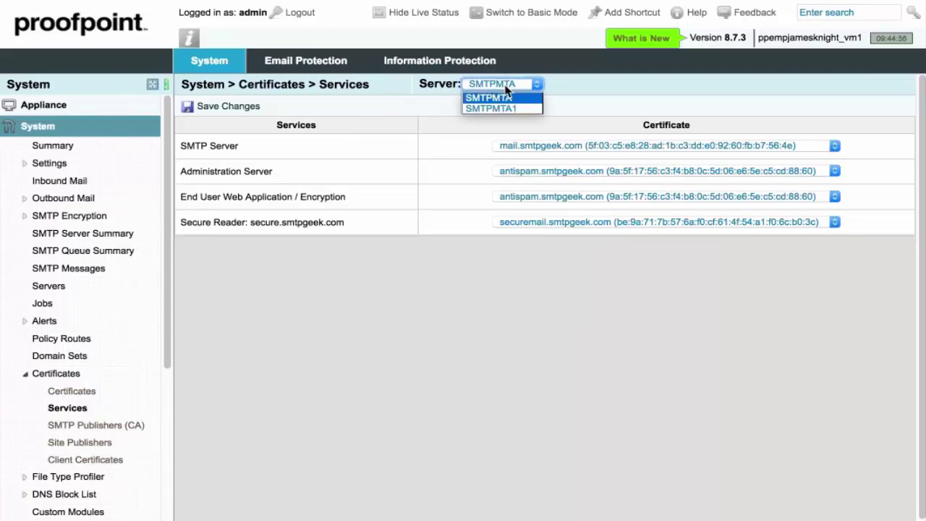
left_click(498, 108)
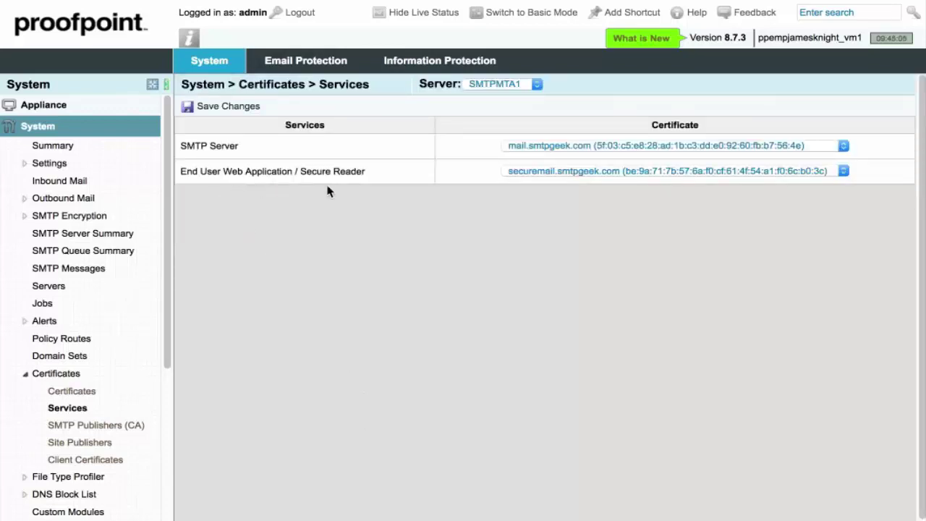
double_click(349, 172)
left_click_drag(320, 175, 301, 173)
left_click(530, 174)
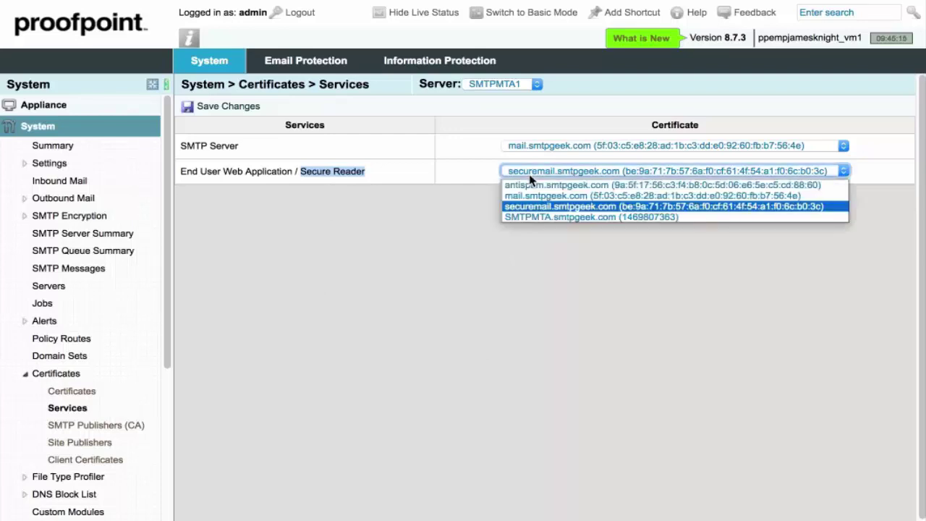
left_click(506, 207)
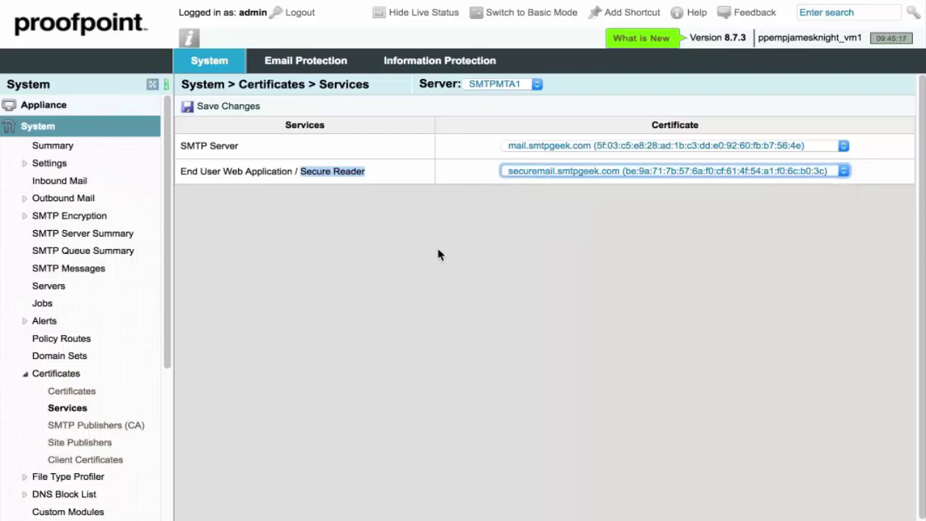
left_click(437, 246)
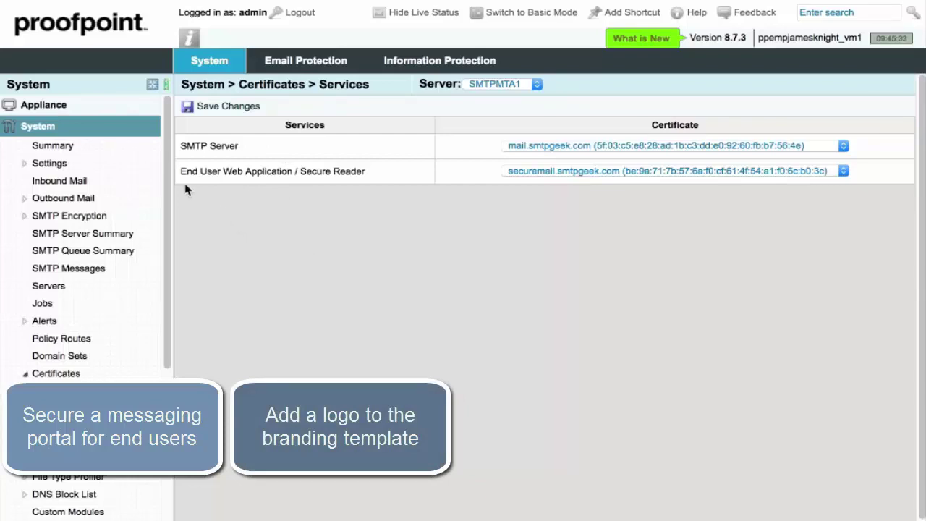
Open System_Default_Encryption_Branding from End User Services > Branding Templates
left_click(72, 133)
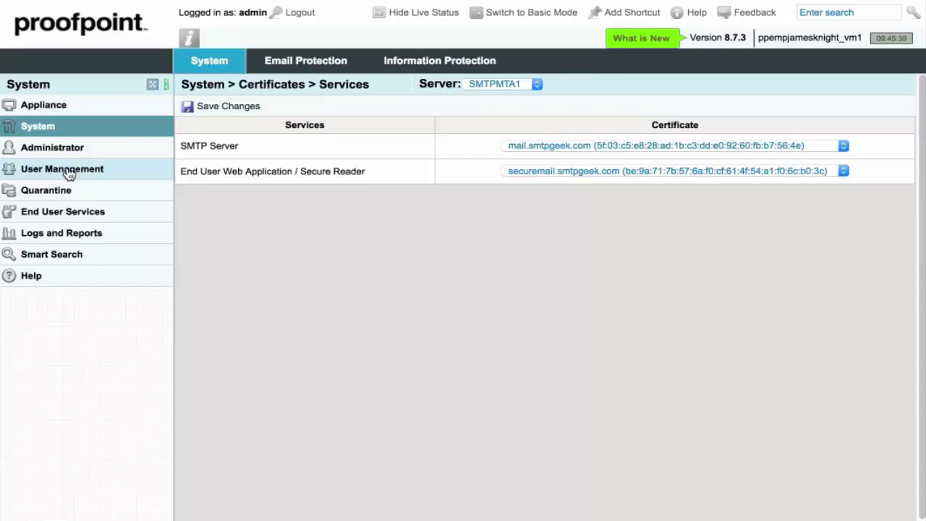
left_click(57, 211)
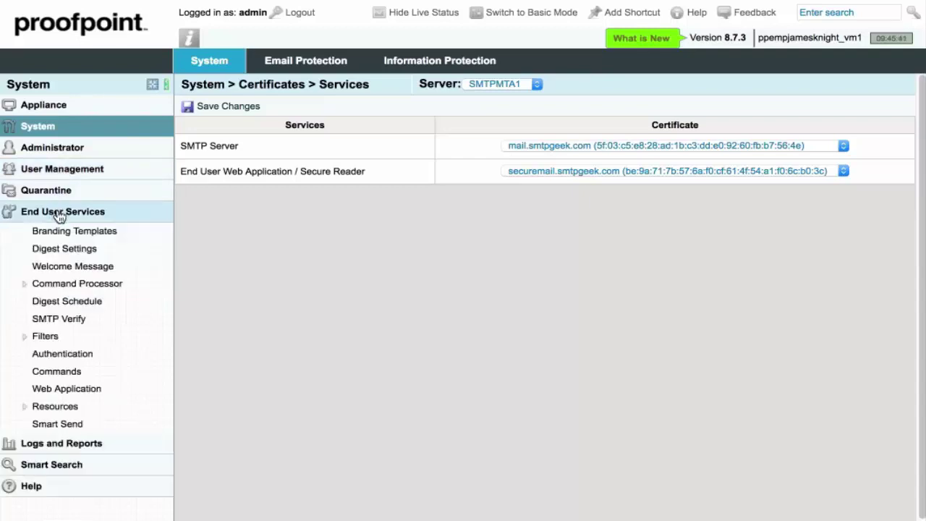
left_click(58, 233)
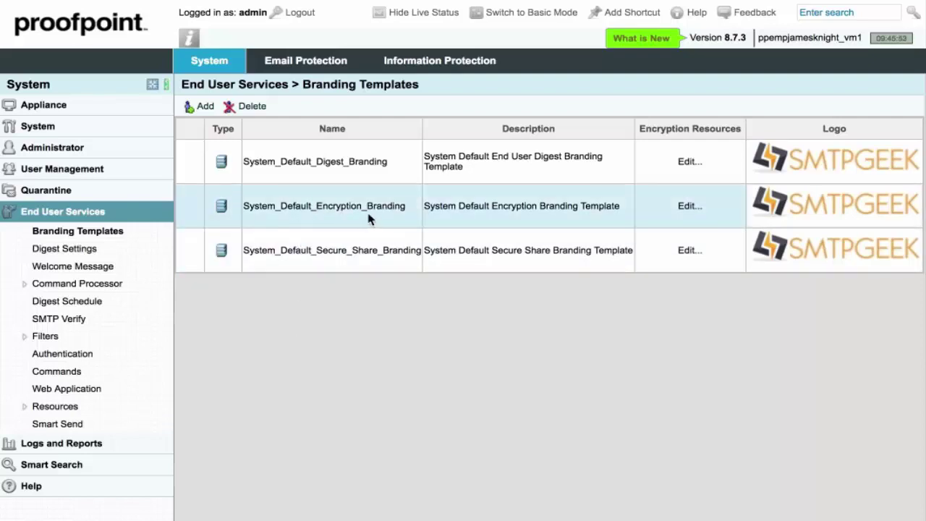
left_click(316, 210)
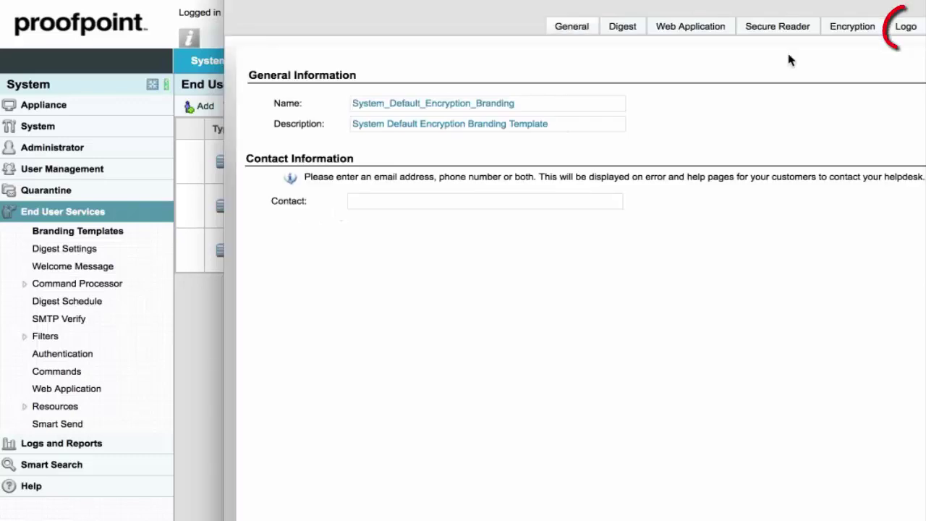
Check the template's Logo settings, leaving the existing SMTPGEEK logo without uploading a new file
left_click(907, 28)
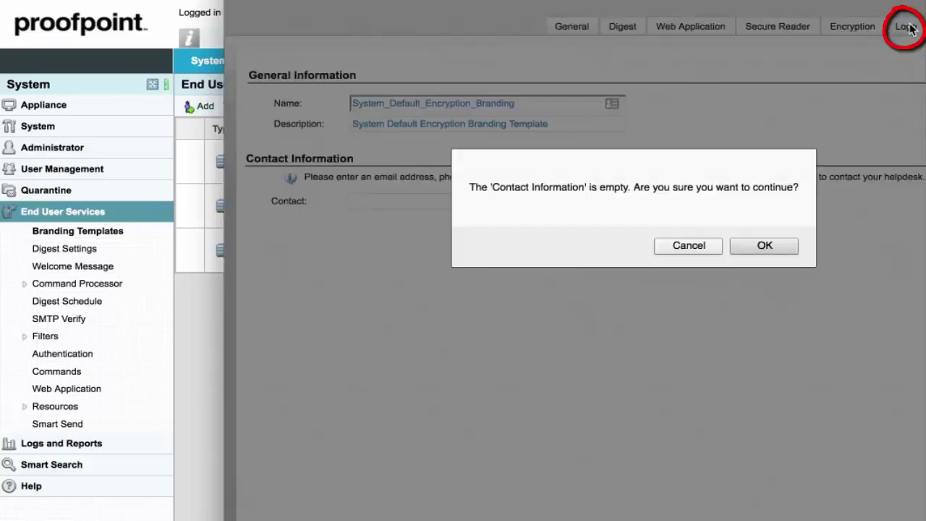
left_click(738, 246)
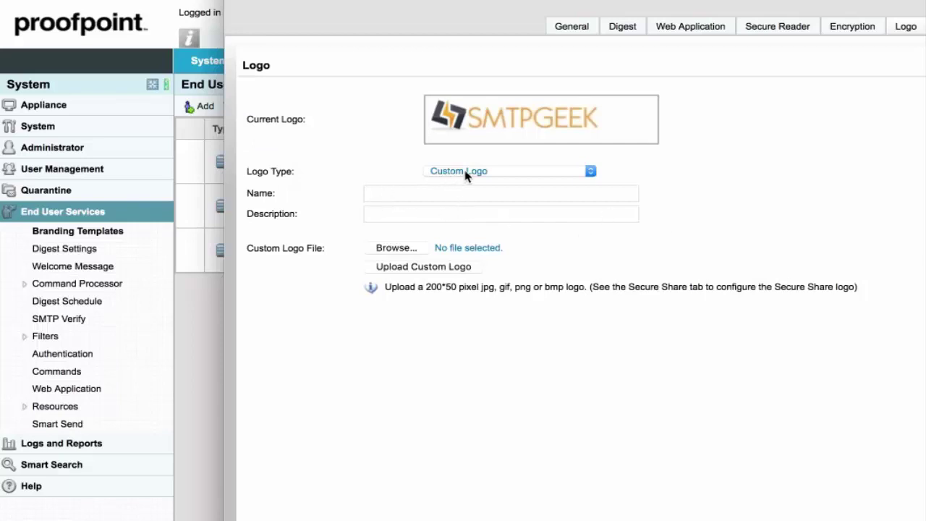
left_click(407, 250)
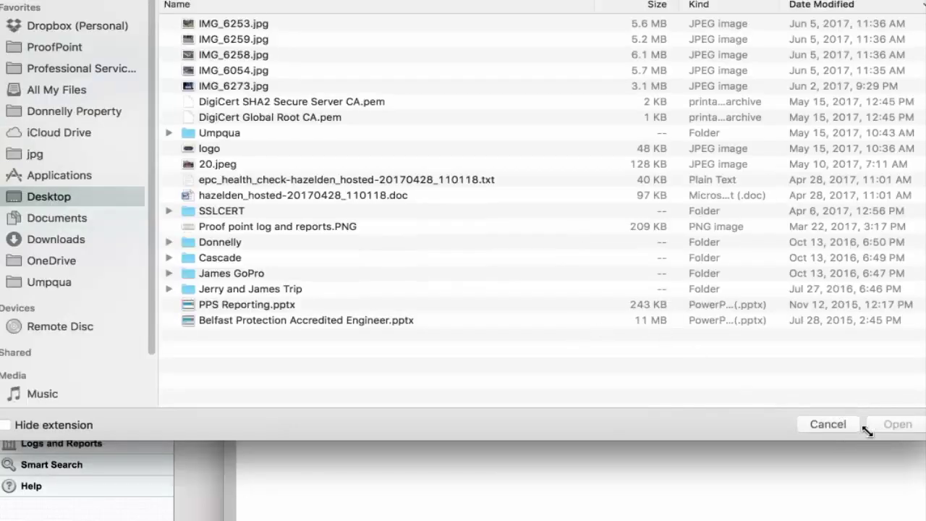
left_click(839, 427)
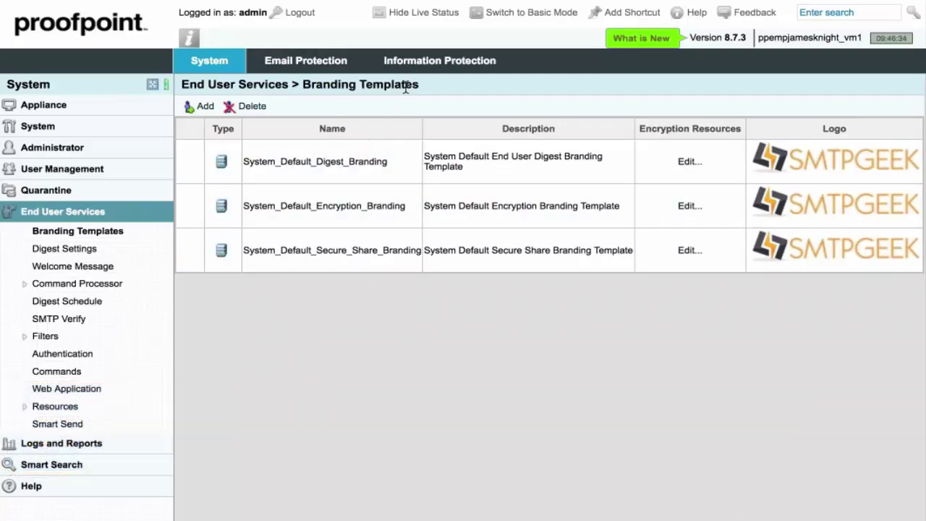
Open Encryption General settings and check Secure Reader host securemail.smtpgeek.com and domain SMTPGEEK.COM
left_click(426, 75)
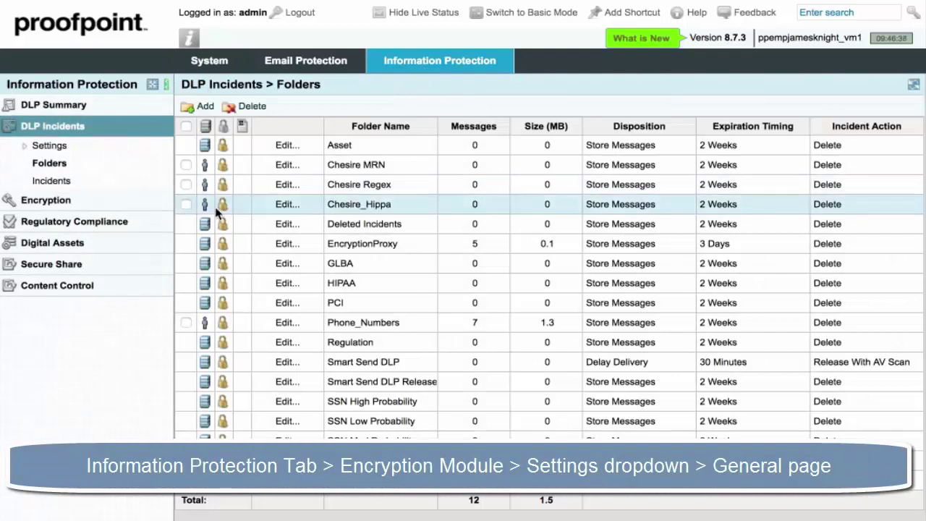
left_click(76, 205)
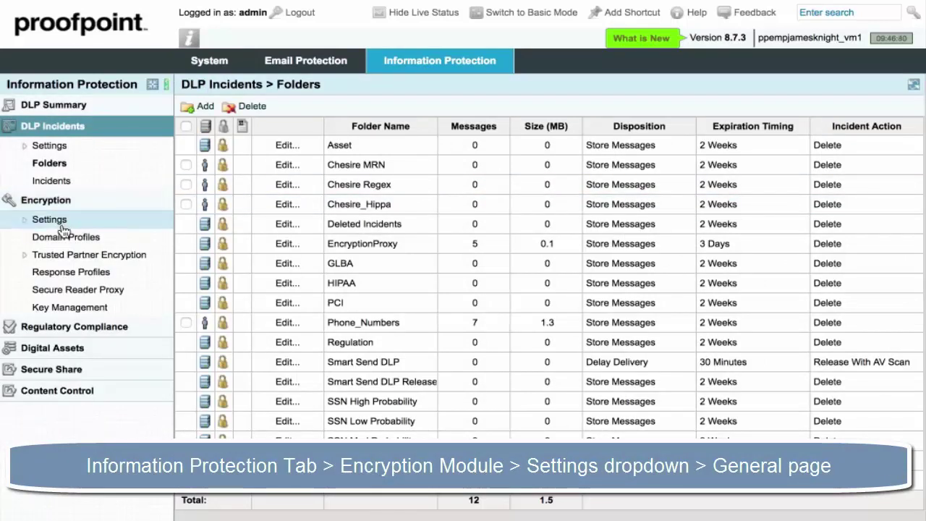
left_click(61, 221)
left_click(73, 239)
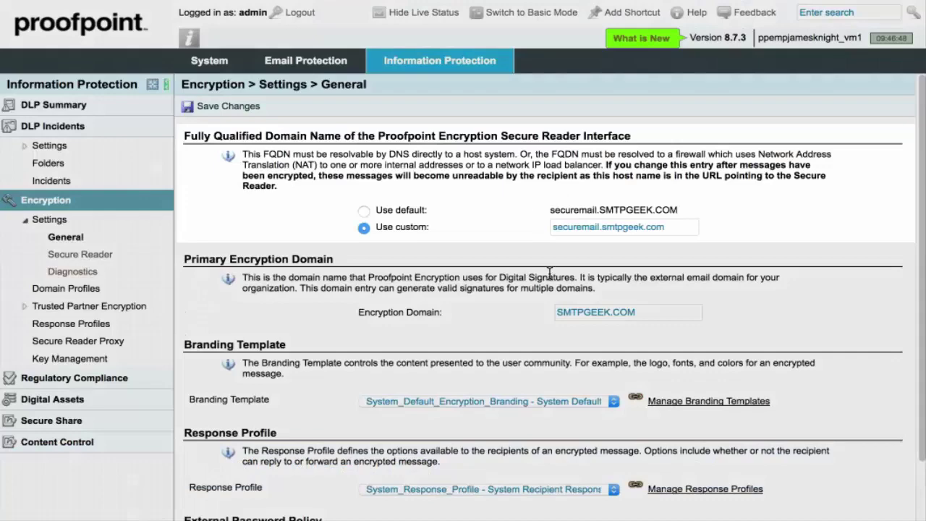
key("ctrl+a")
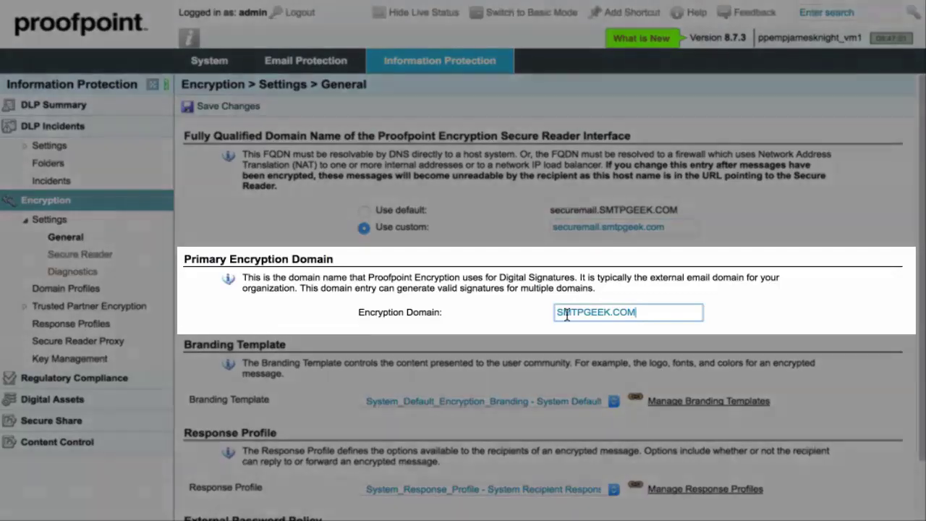
left_click_drag(640, 312, 530, 311)
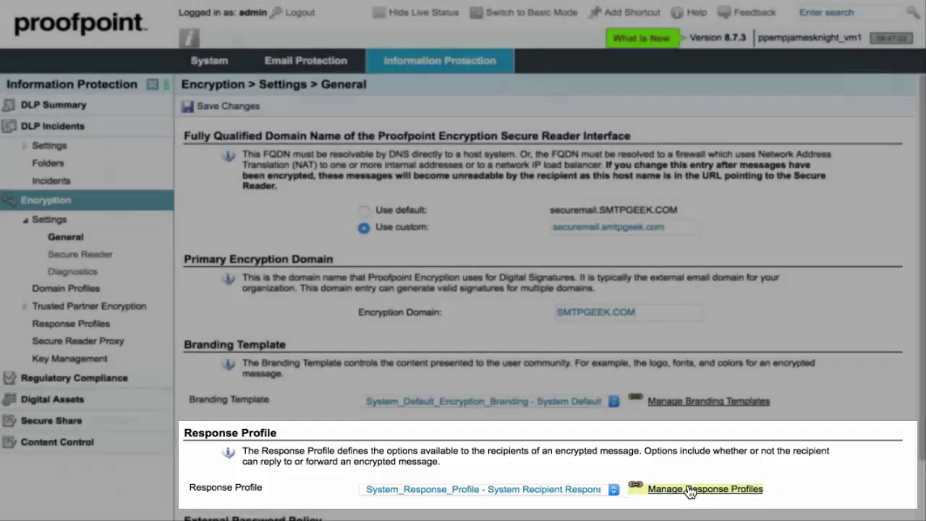
Review System_Response_Profile's 30-day key retention, reply and forward options, then cancel unsaved
left_click(689, 493)
left_click(575, 148)
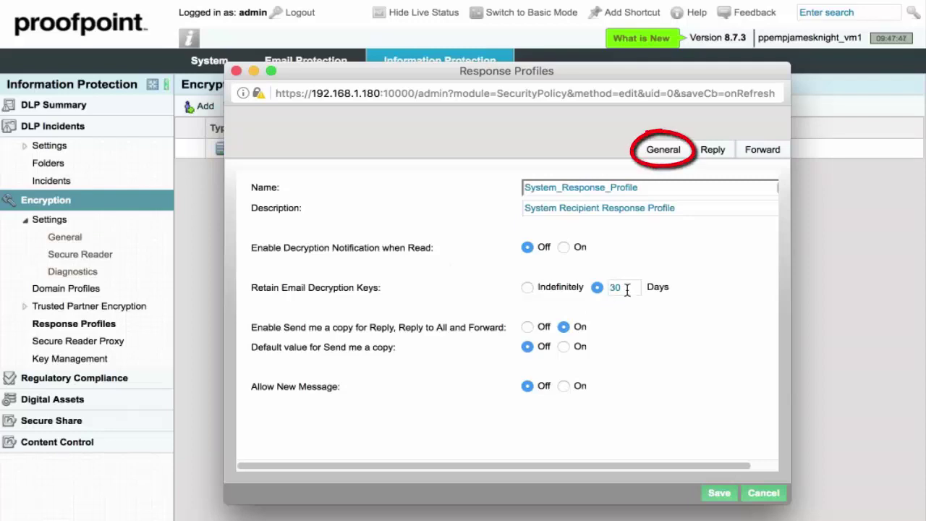
left_click_drag(627, 287, 608, 287)
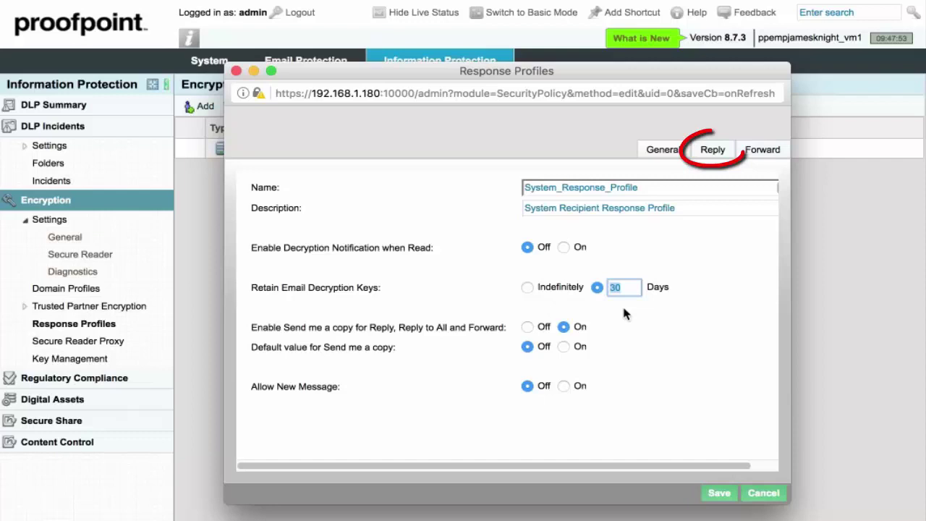
left_click(713, 153)
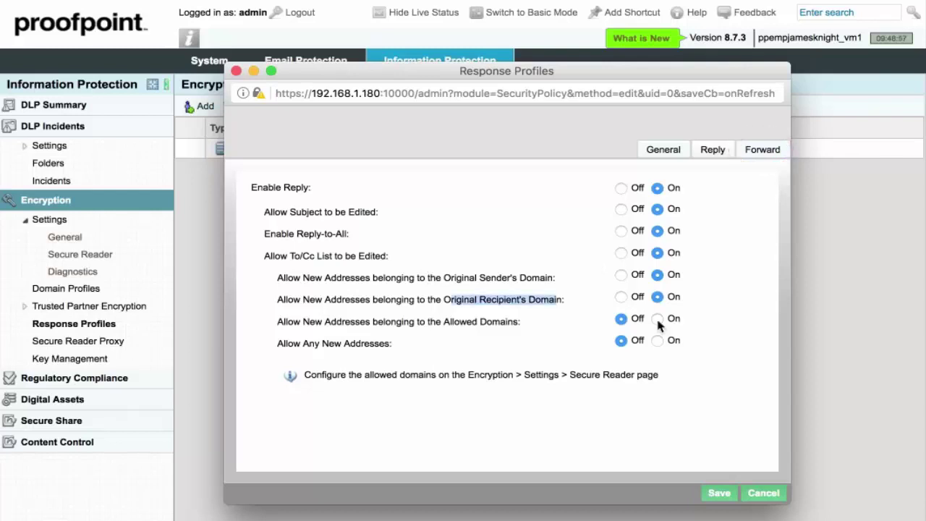
left_click(767, 149)
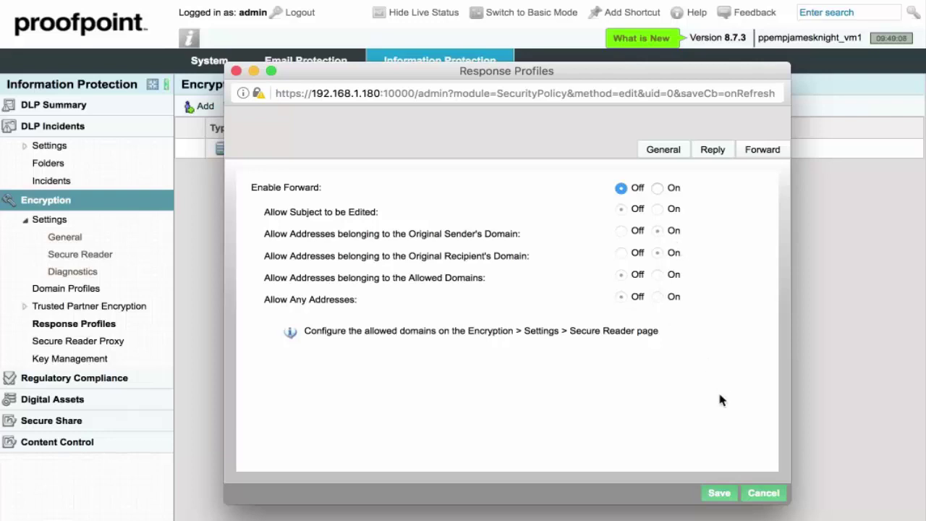
left_click(767, 496)
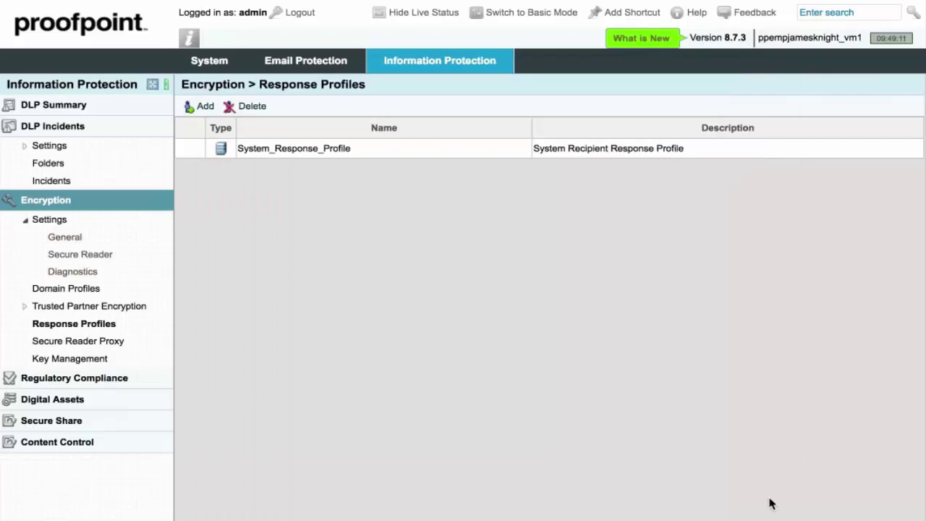
From the Encryption General settings, open Manage External Password Policies
left_click(96, 243)
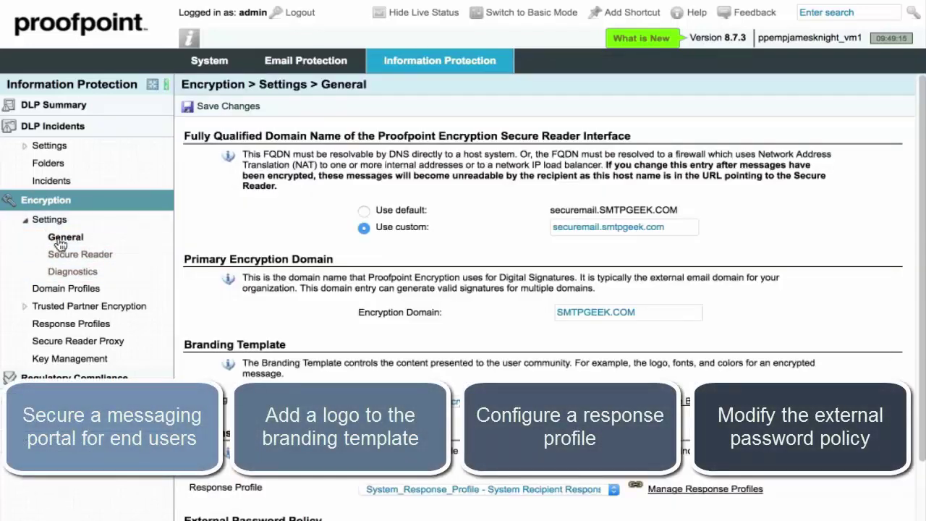
scroll(772, 326, "down", 2)
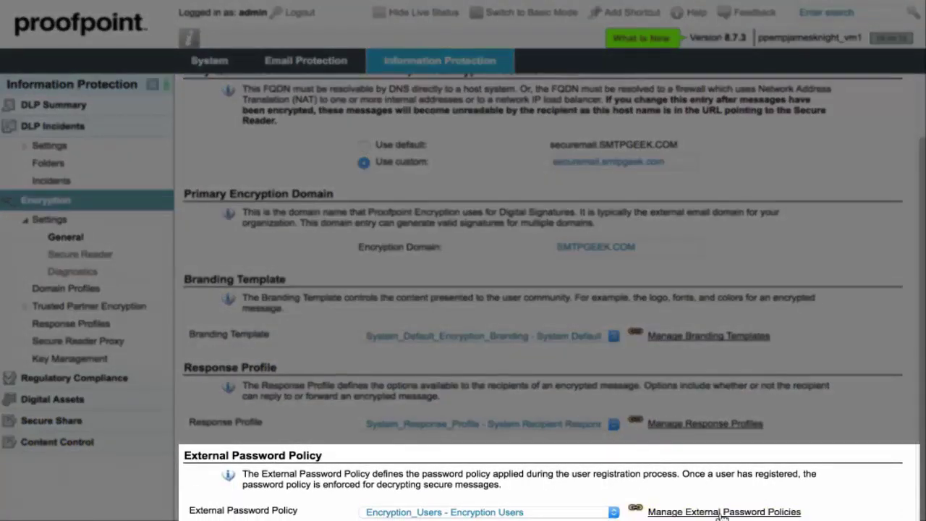
left_click(724, 513)
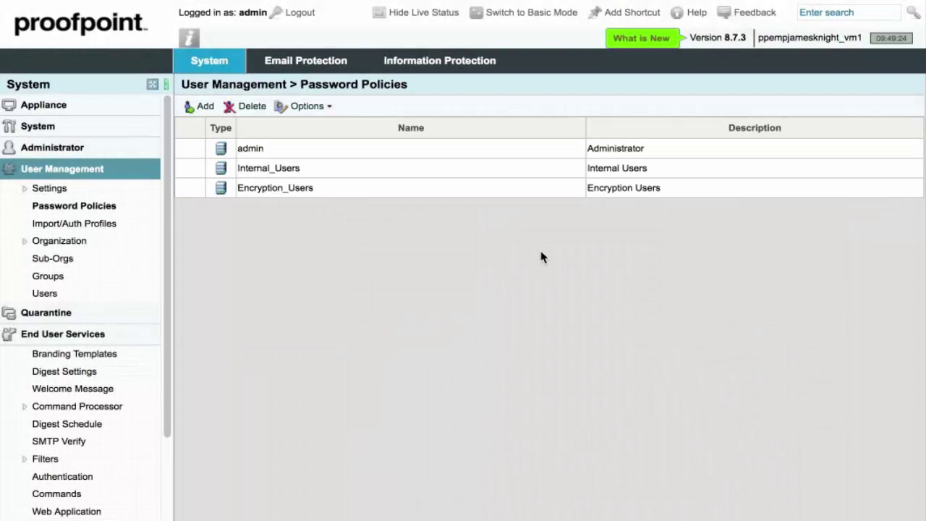
Open the Encryption_Users policy and review its 7–20 character length rules and reset settings
double_click(613, 194)
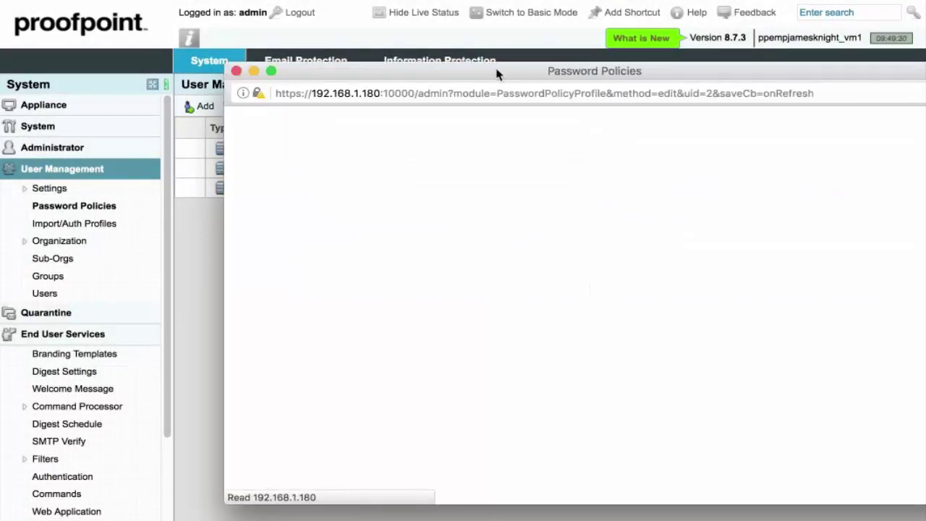
left_click_drag(447, 78, 416, 74)
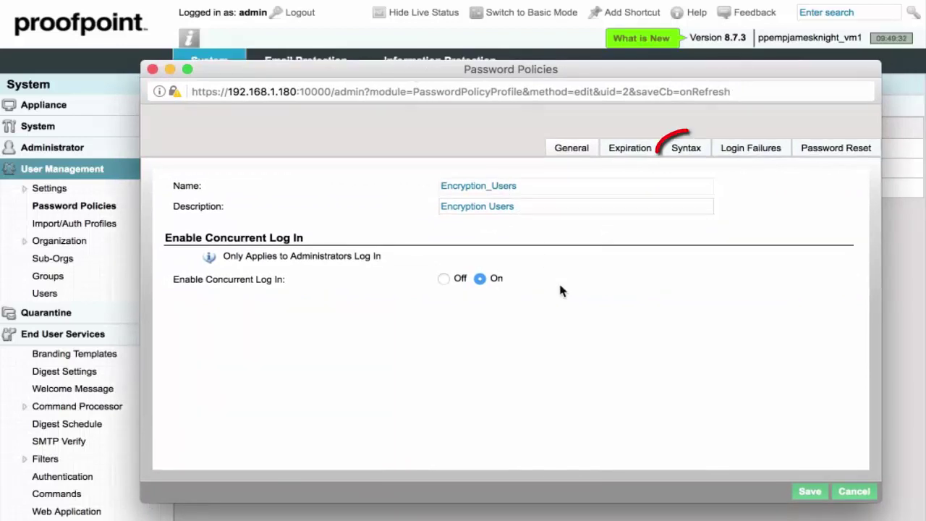
left_click(687, 150)
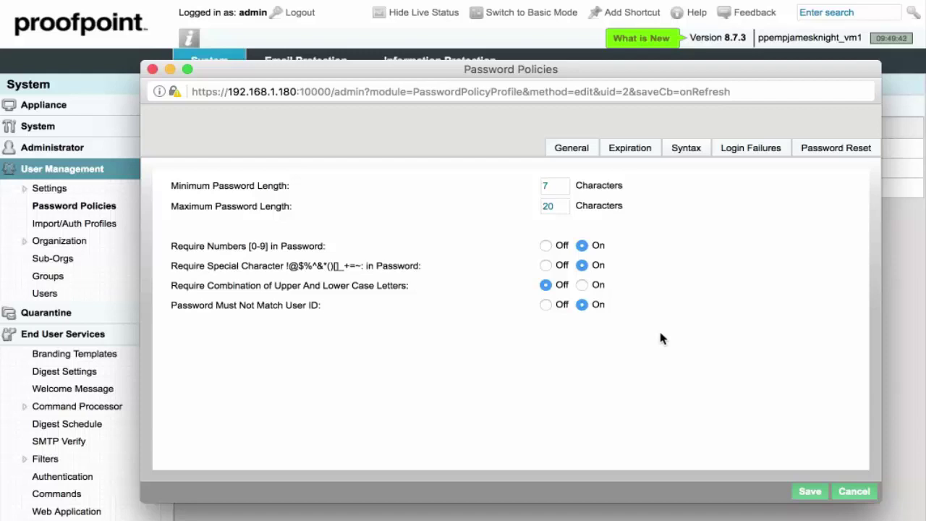
left_click(544, 183)
double_click(544, 183)
left_click(558, 206)
left_click(656, 235)
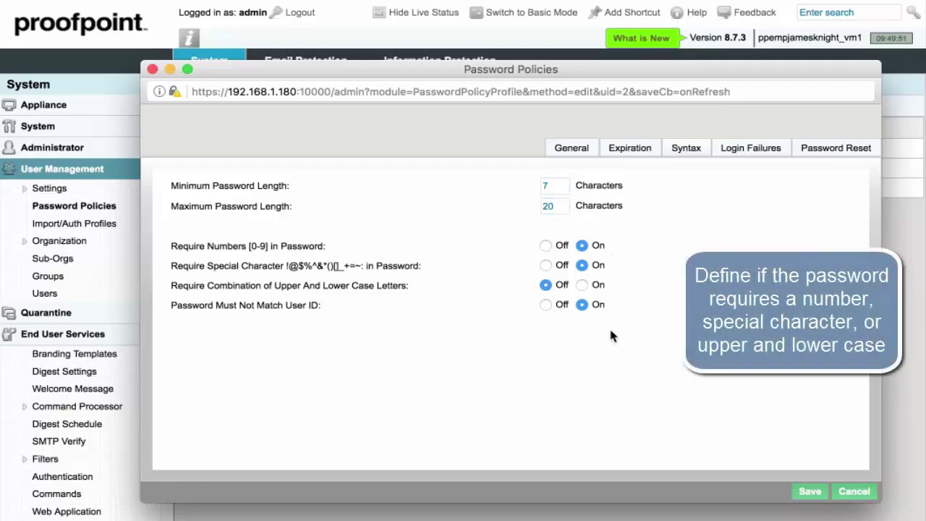
left_click(548, 185)
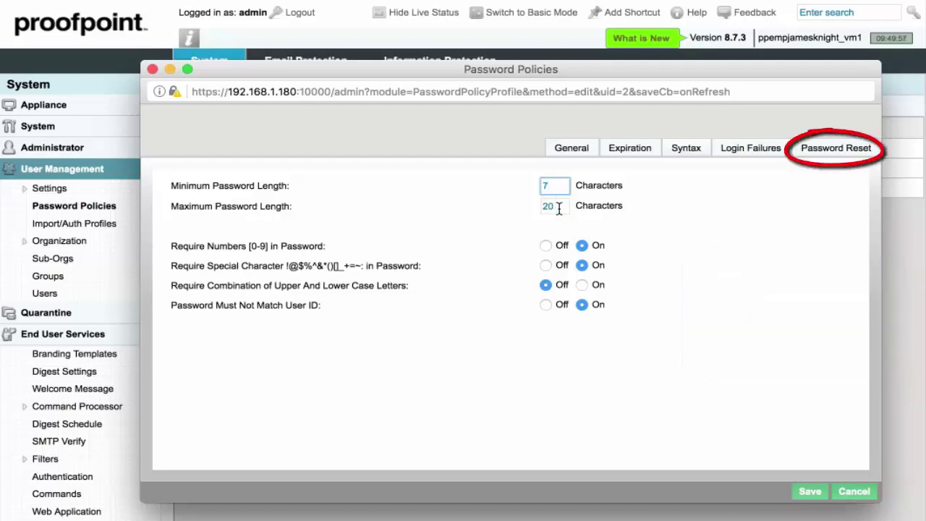
left_click(836, 148)
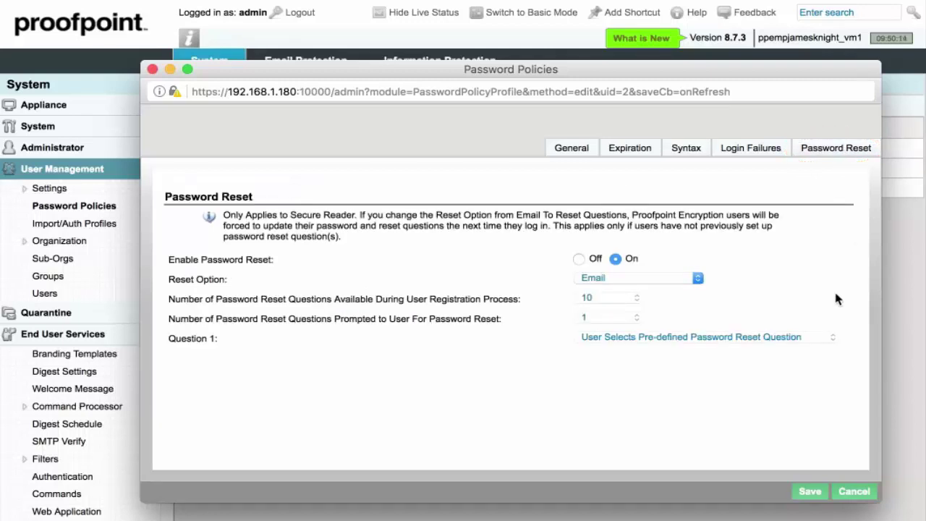
Try the Reset Questions reset option, then cancel the Encryption_Users policy without saving
left_click(631, 279)
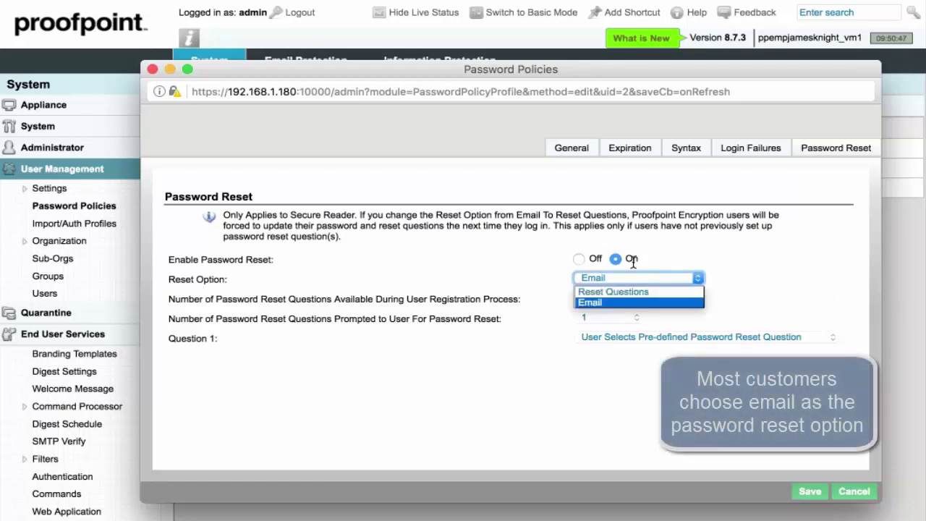
left_click(646, 293)
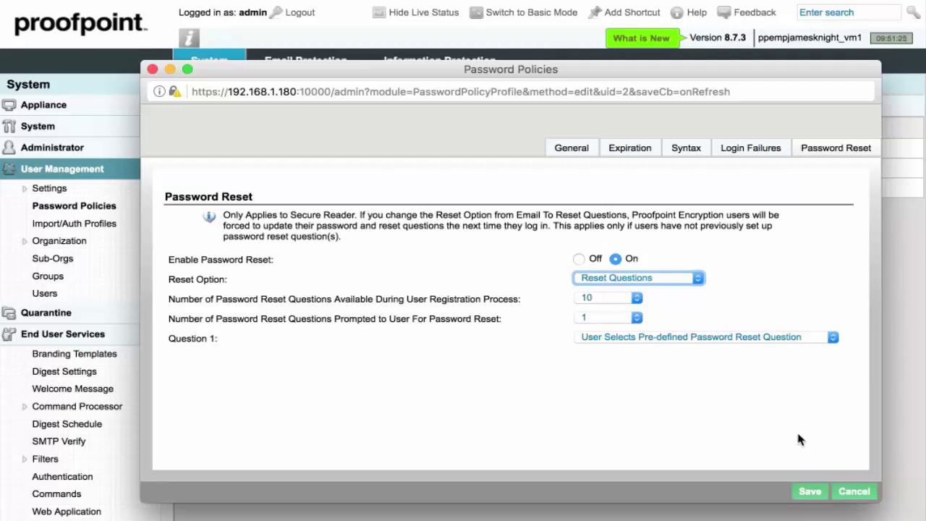
left_click(852, 492)
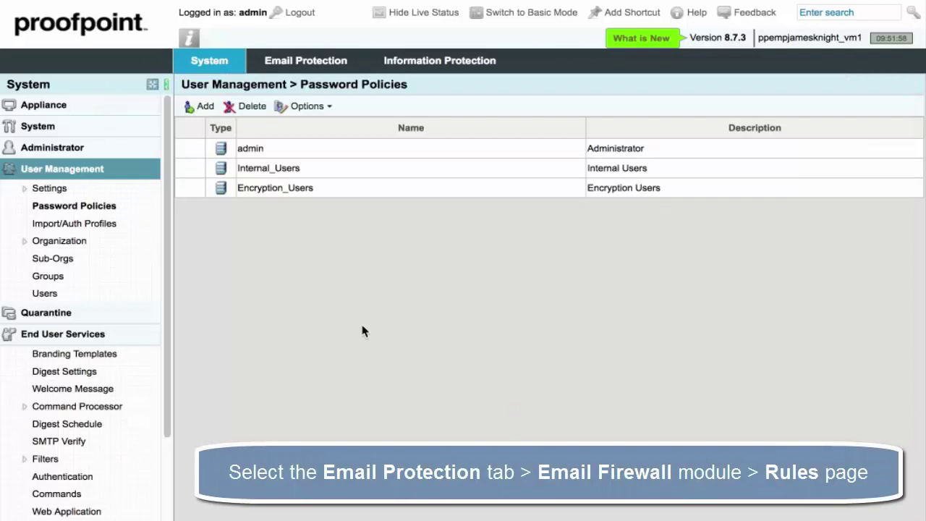
Go to Email Protection > Email Firewall > Rules and scroll down to the encryption rules
left_click(307, 63)
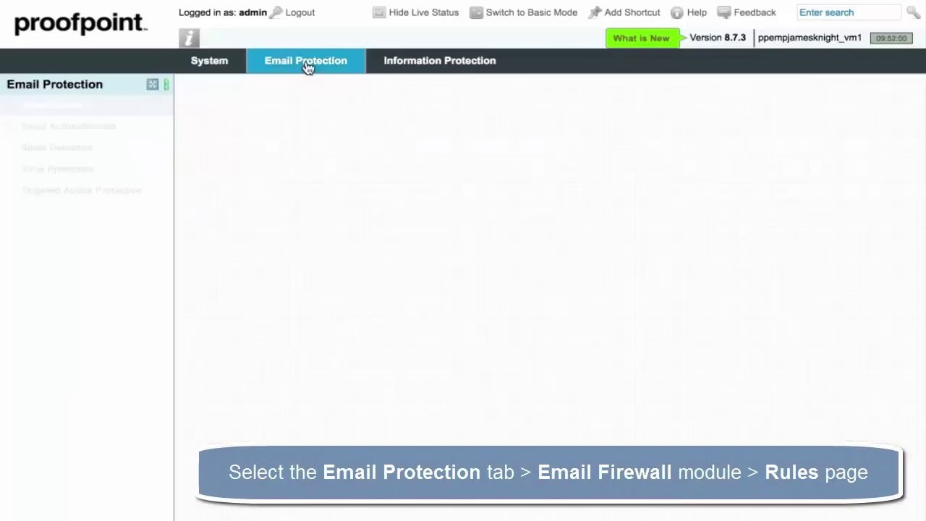
left_click(73, 109)
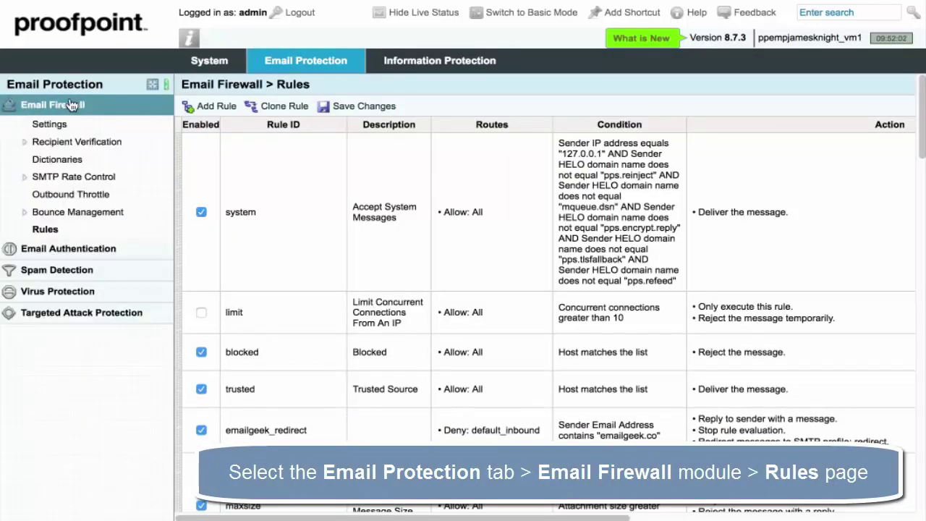
left_click(45, 230)
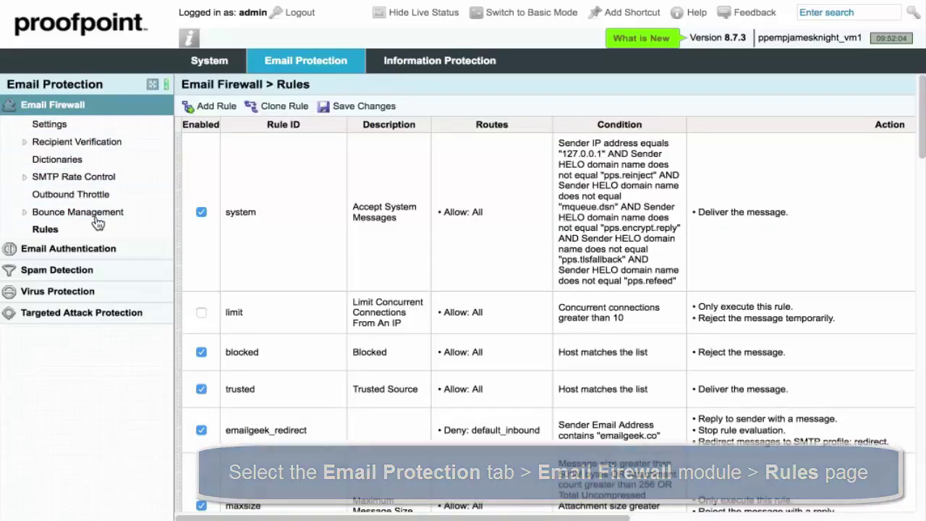
scroll(357, 389, "down", 1)
scroll(359, 395, "down", 1)
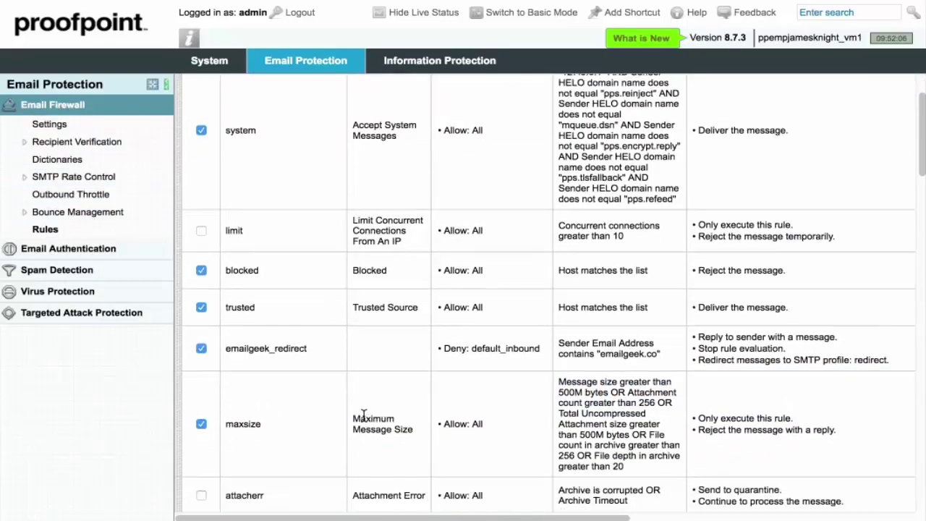
scroll(362, 398, "down", 2)
scroll(363, 405, "down", 3)
scroll(365, 419, "down", 3)
scroll(366, 423, "down", 2)
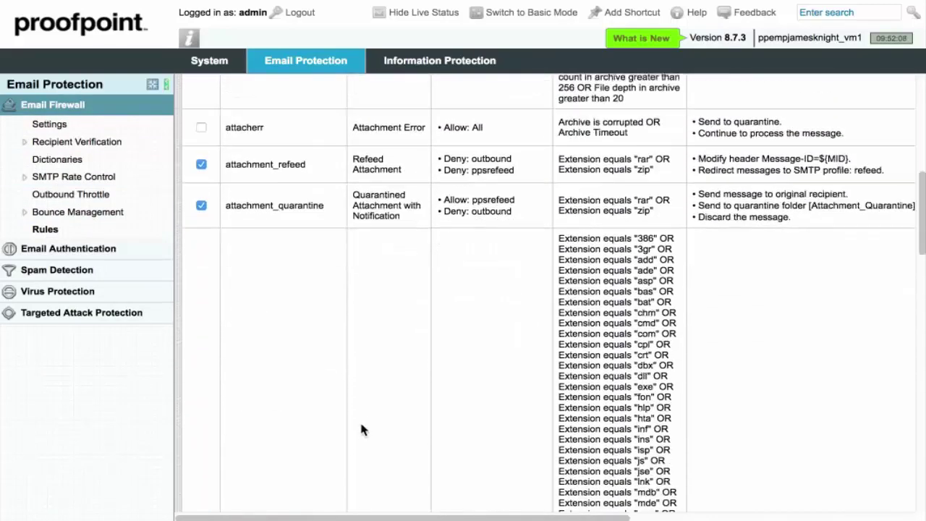
scroll(362, 427, "down", 2)
scroll(362, 427, "down", 4)
scroll(363, 426, "down", 3)
scroll(363, 427, "down", 7)
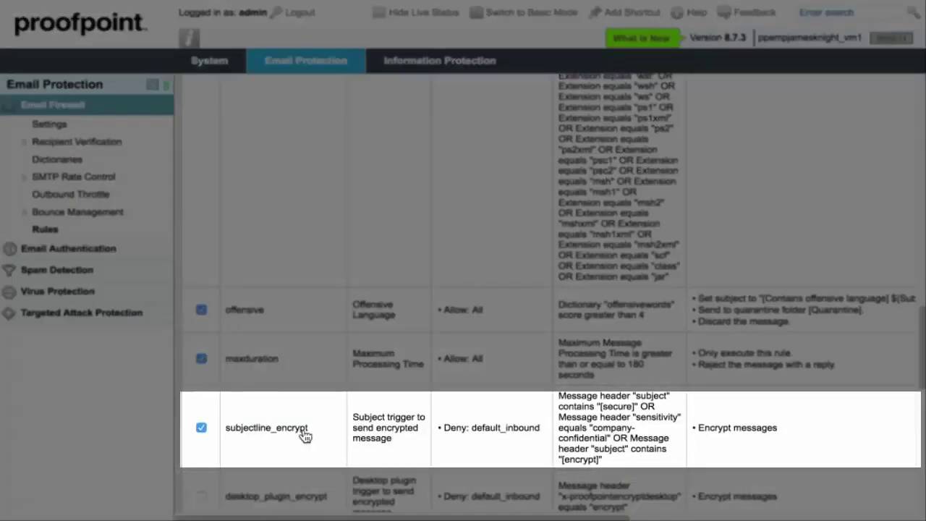
Open subjectline_encrypt and highlight its [secure] and [encrypt] subject conditions
left_click(304, 433)
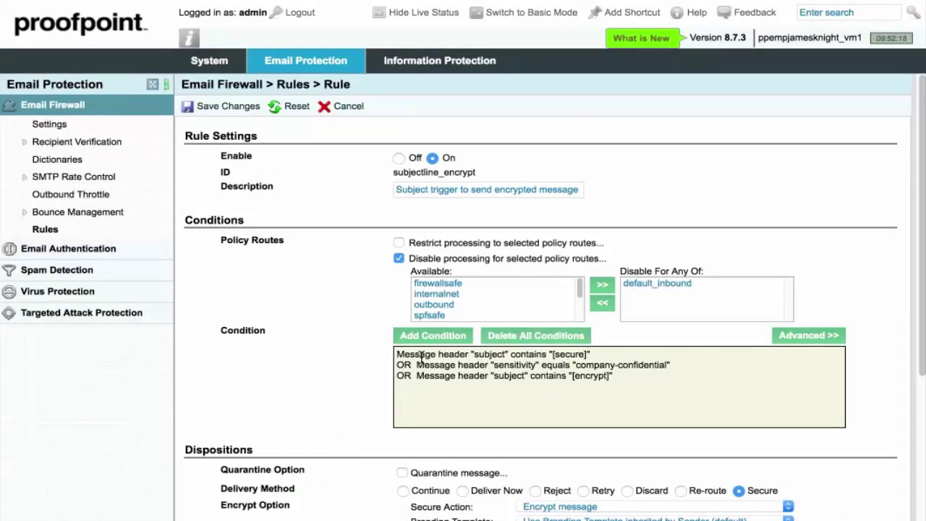
left_click_drag(419, 354, 590, 354)
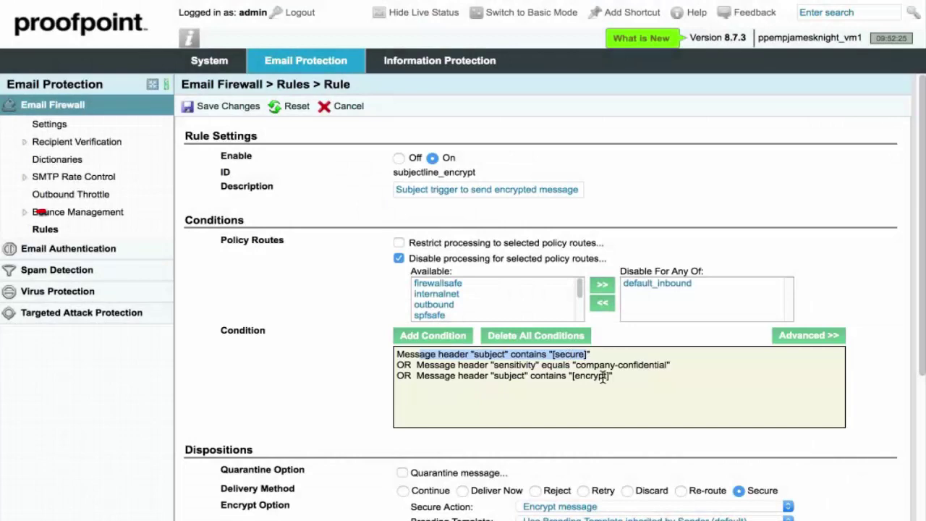
left_click_drag(612, 376, 570, 377)
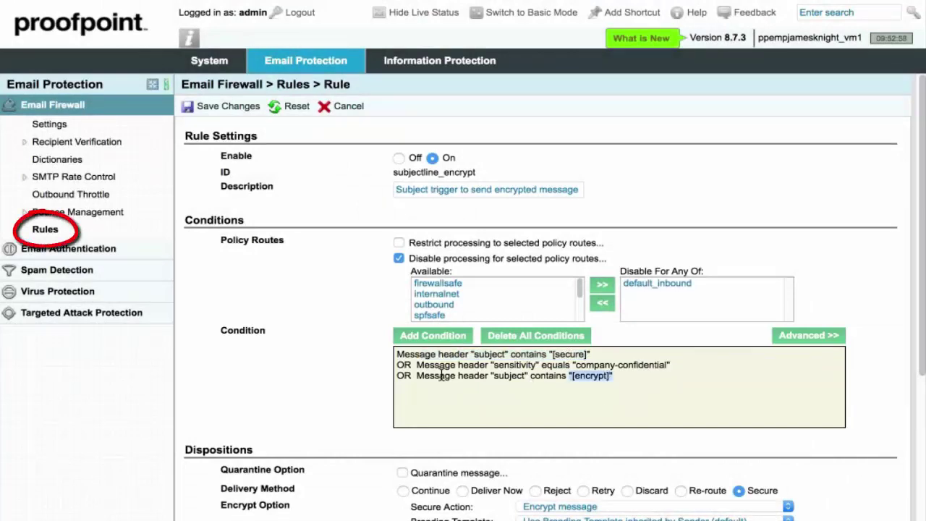
Return to the Email Firewall Rules list and scroll to desktop_plugin_encrypt and subjectline_encrypt
left_click(46, 232)
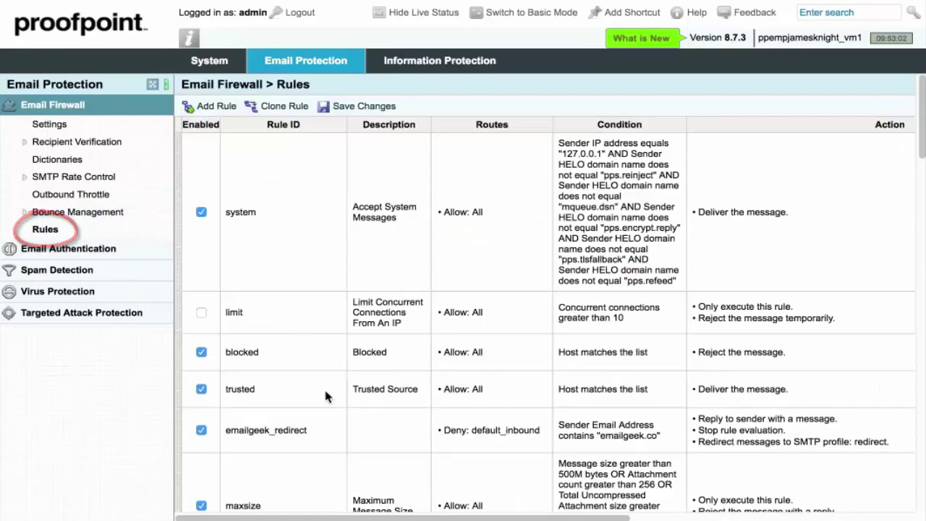
scroll(351, 394, "down", 3)
scroll(334, 398, "down", 4)
scroll(325, 394, "down", 5)
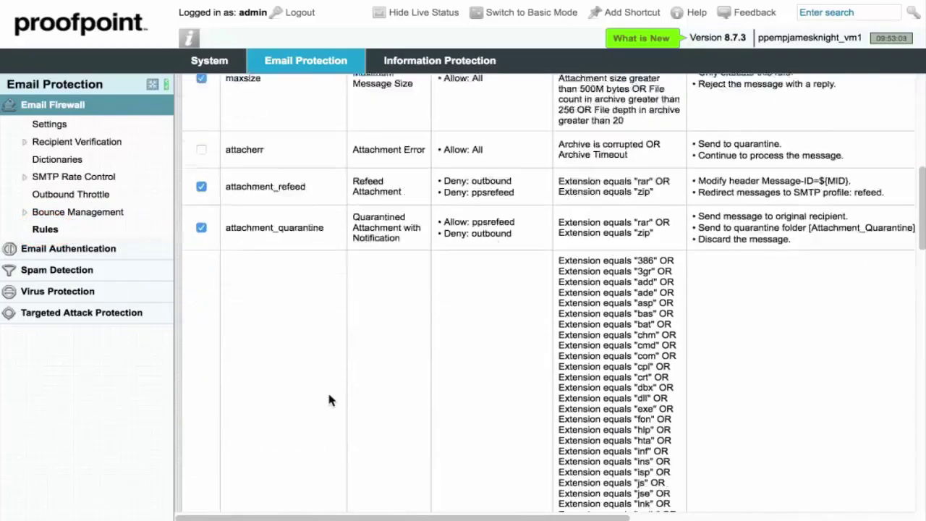
scroll(327, 390, "down", 1)
scroll(327, 390, "down", 4)
scroll(326, 395, "down", 4)
scroll(327, 395, "down", 2)
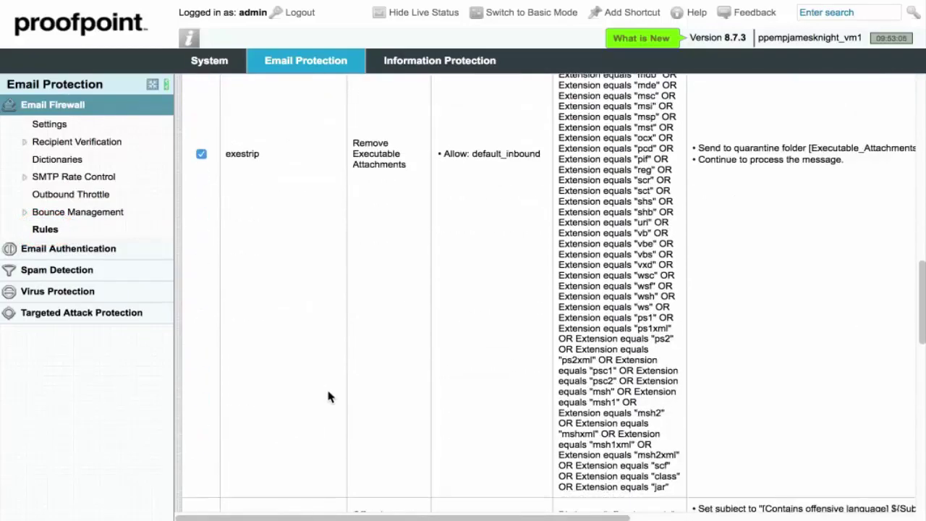
scroll(327, 394, "down", 4)
scroll(326, 393, "down", 4)
scroll(326, 386, "down", 1)
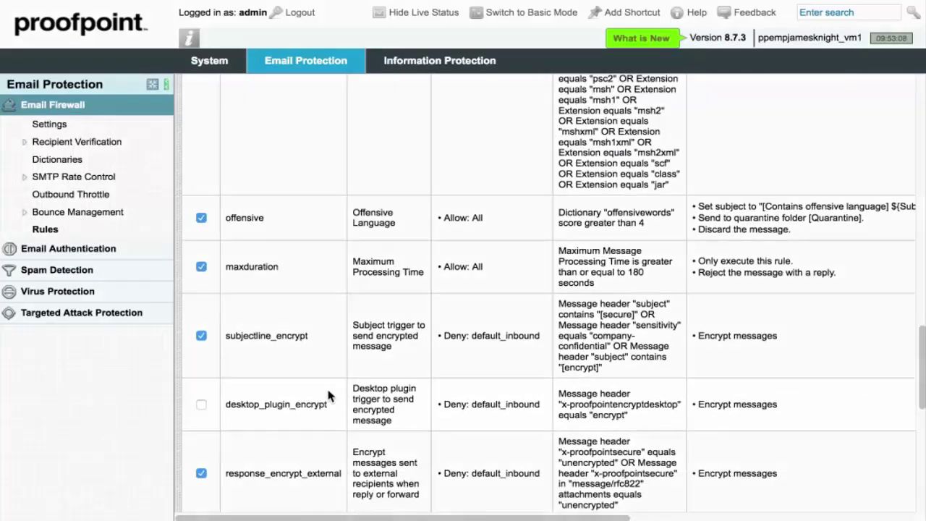